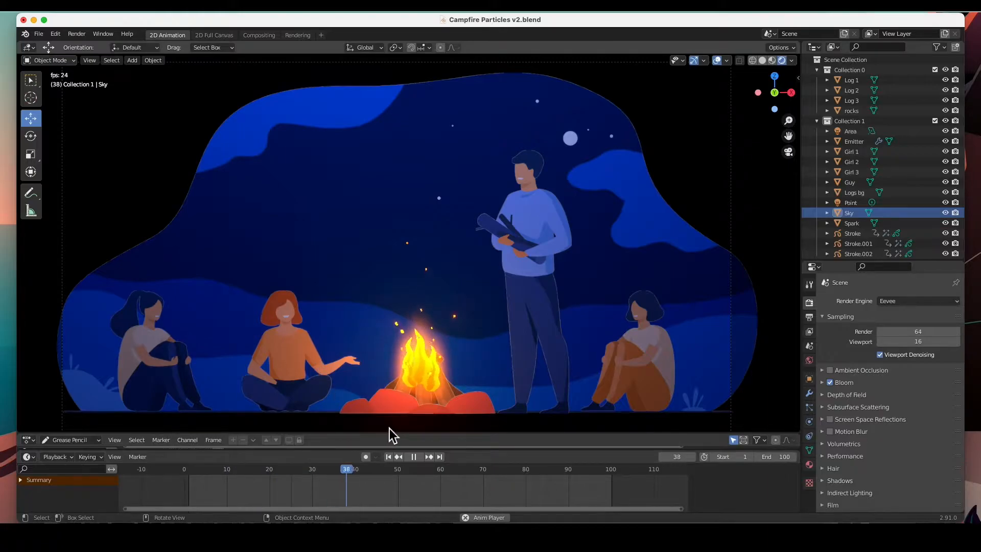
# Stop playback at frame 44 and select the Sky object in the viewport
pyautogui.click(415, 458)
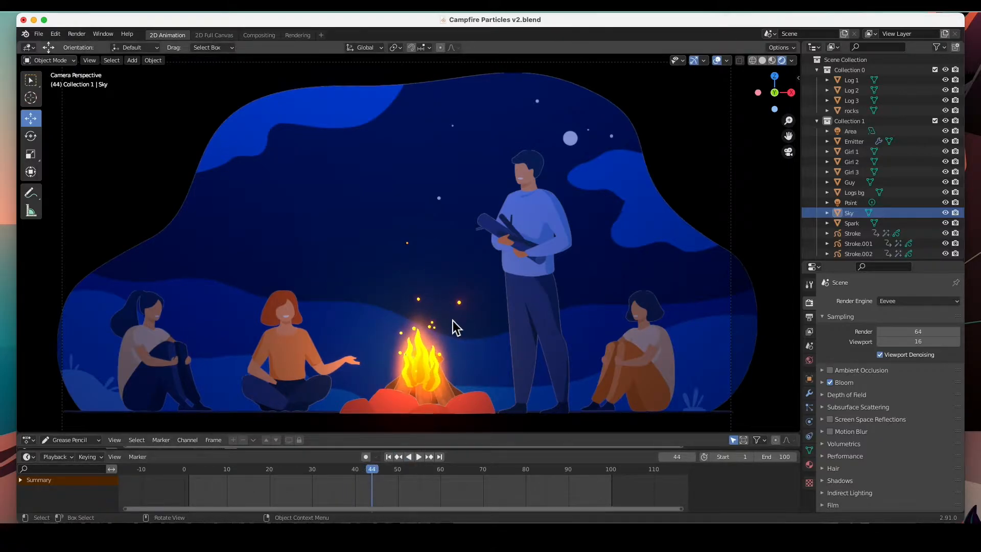
pyautogui.click(459, 168)
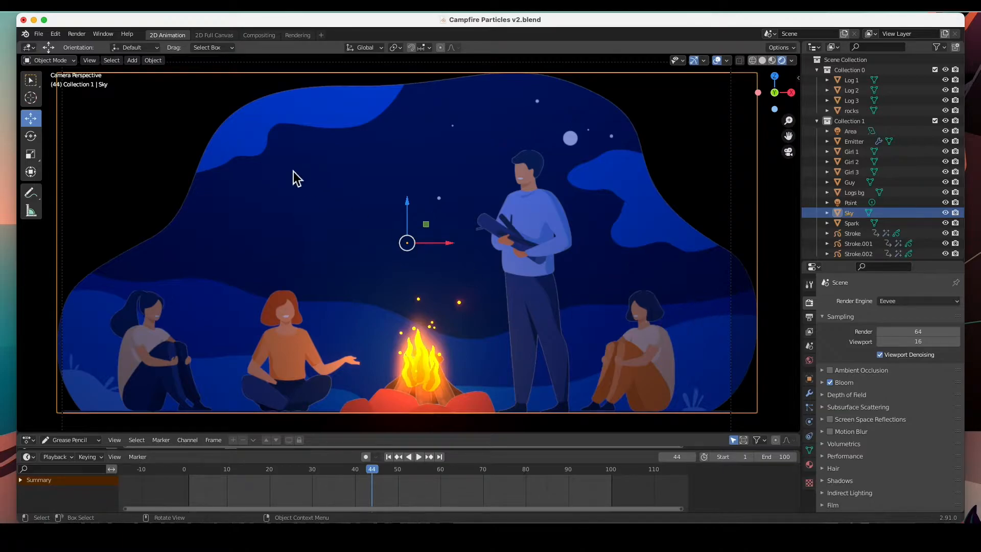
# Render the current frame as an image and close the render window
pyautogui.click(80, 35)
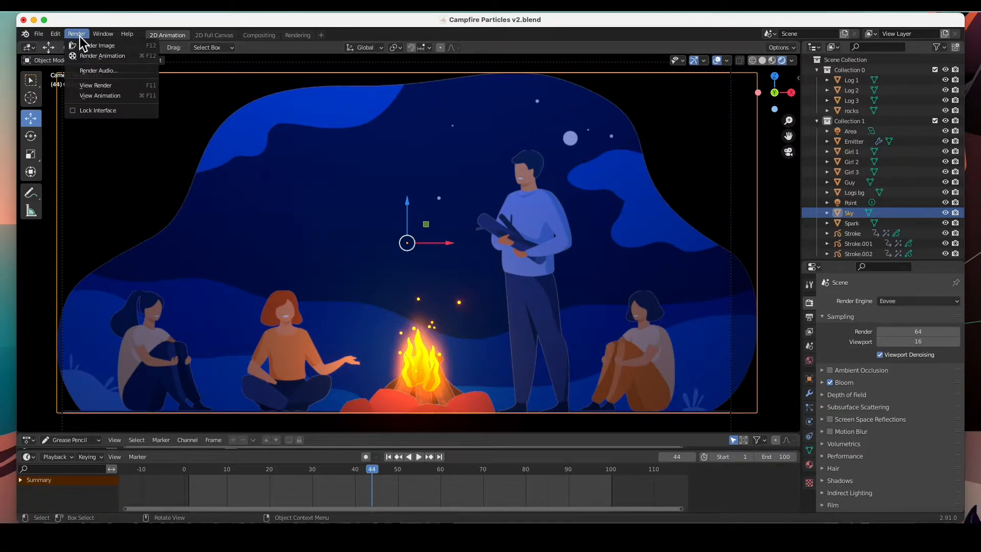
pyautogui.click(83, 47)
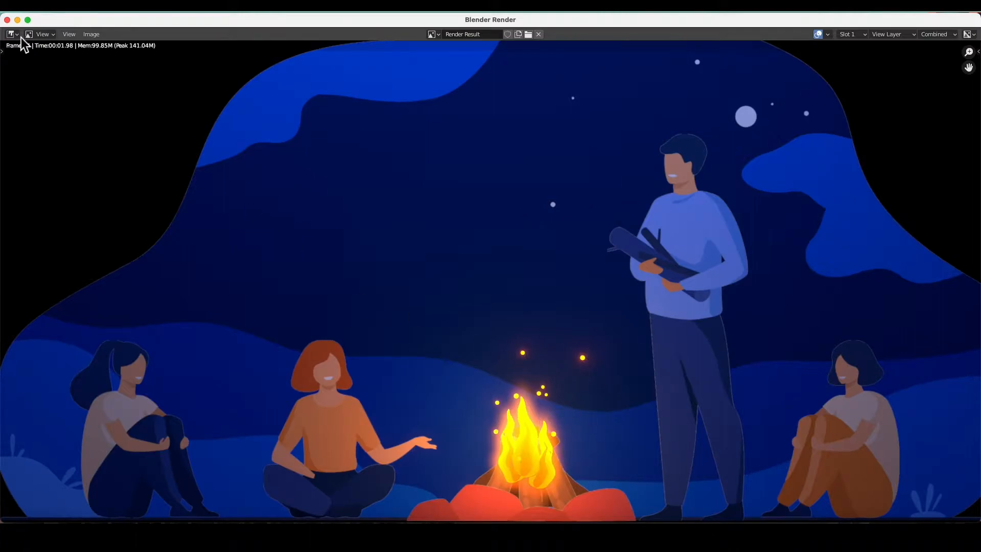
pyautogui.click(7, 19)
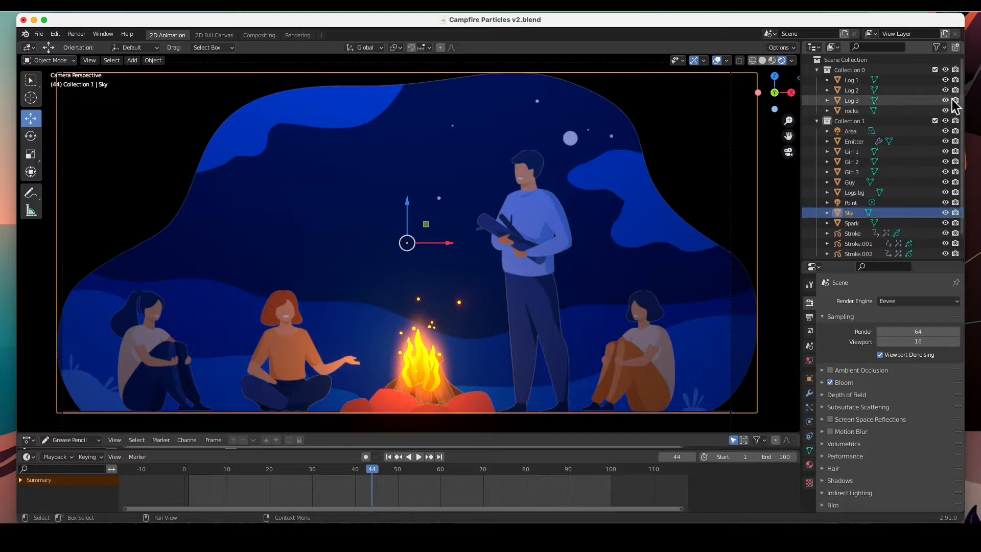
# Turn off the render-visibility column in the outliner's filter options
pyautogui.click(939, 48)
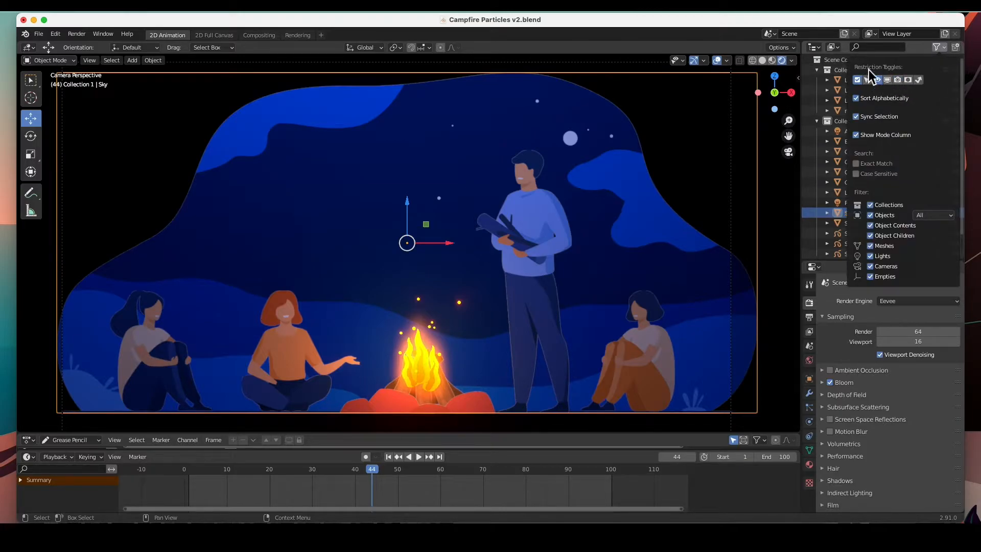
pyautogui.click(920, 47)
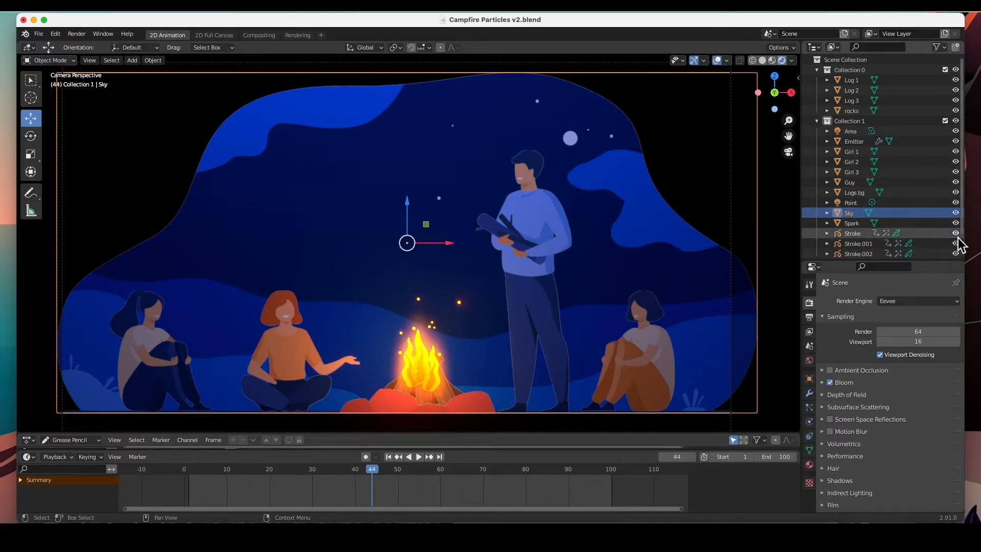
# Hide the Sky object in the viewport from the outliner
pyautogui.click(955, 213)
pyautogui.click(956, 213)
pyautogui.click(956, 213)
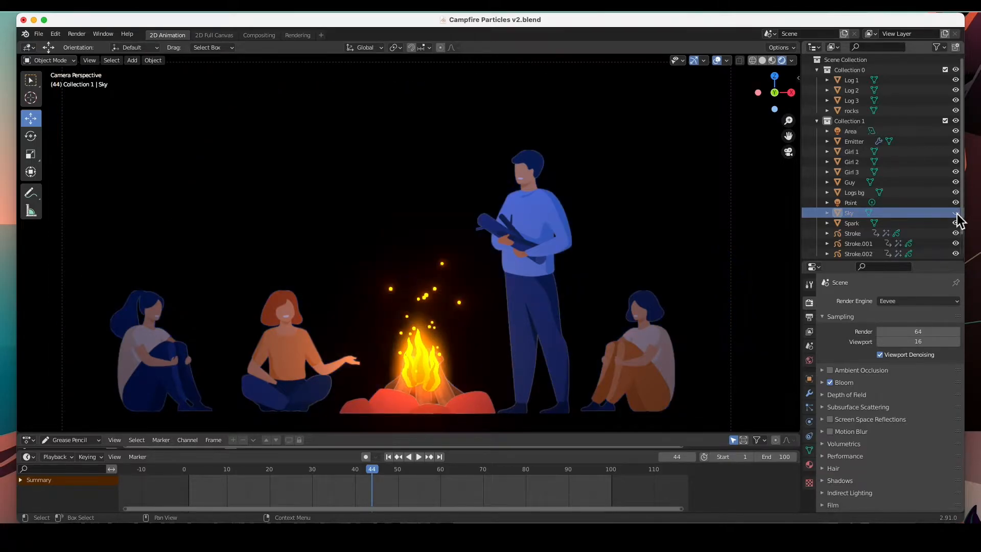
# Render the frame again to check the result, then close the render window
pyautogui.click(77, 34)
pyautogui.click(85, 47)
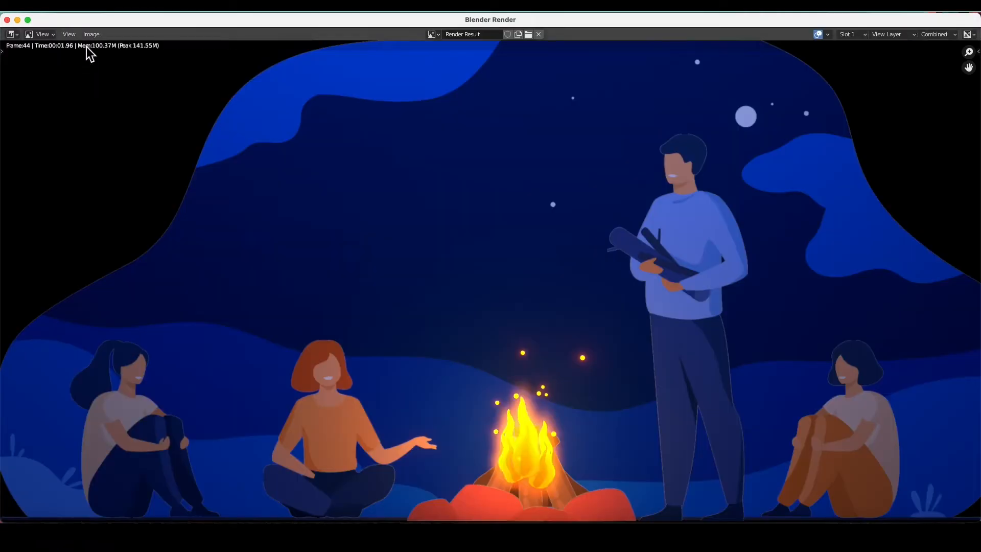
pyautogui.click(7, 19)
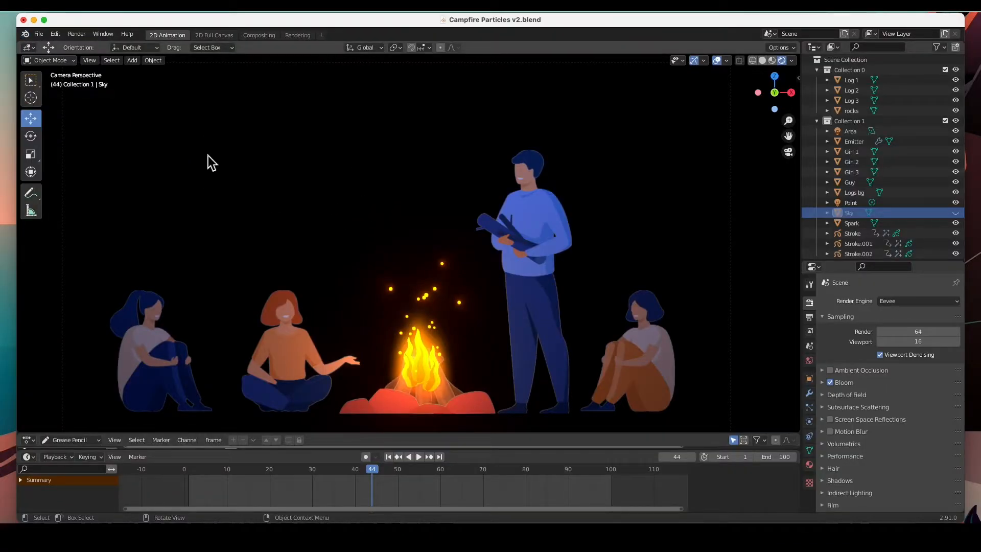
# Show the render-visibility column again through the outliner's filter options
pyautogui.click(939, 48)
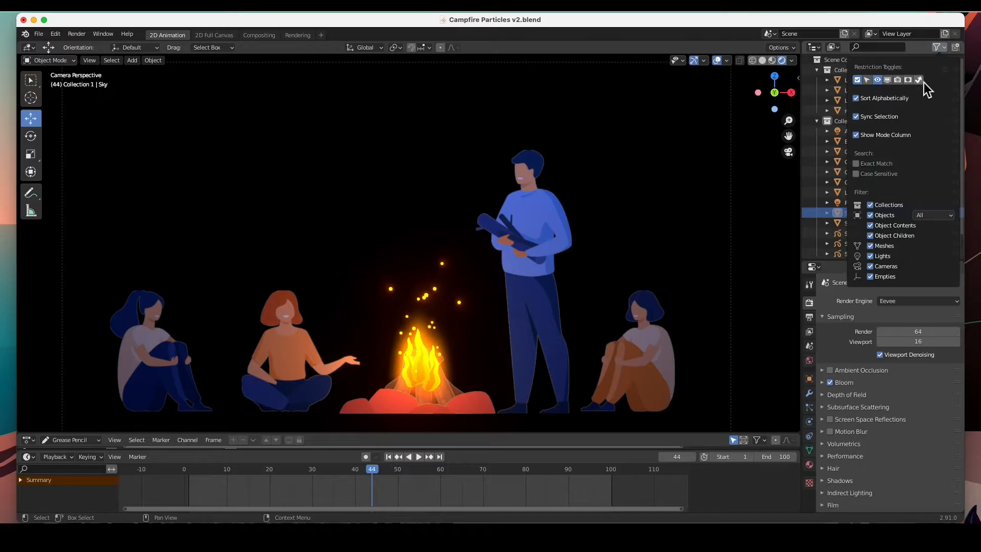
pyautogui.click(939, 48)
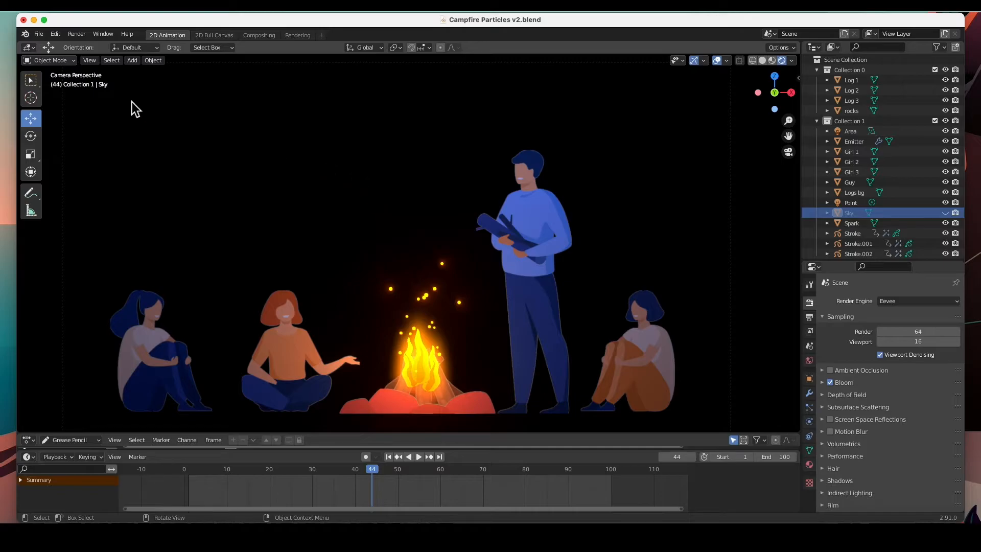
# Render another test image of the frame and close the render window
pyautogui.click(76, 33)
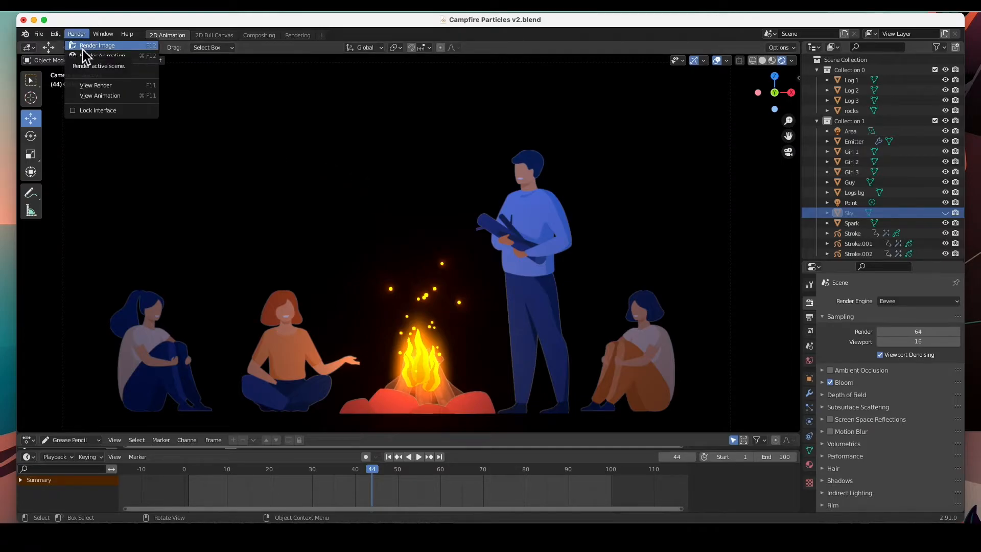
pyautogui.click(82, 47)
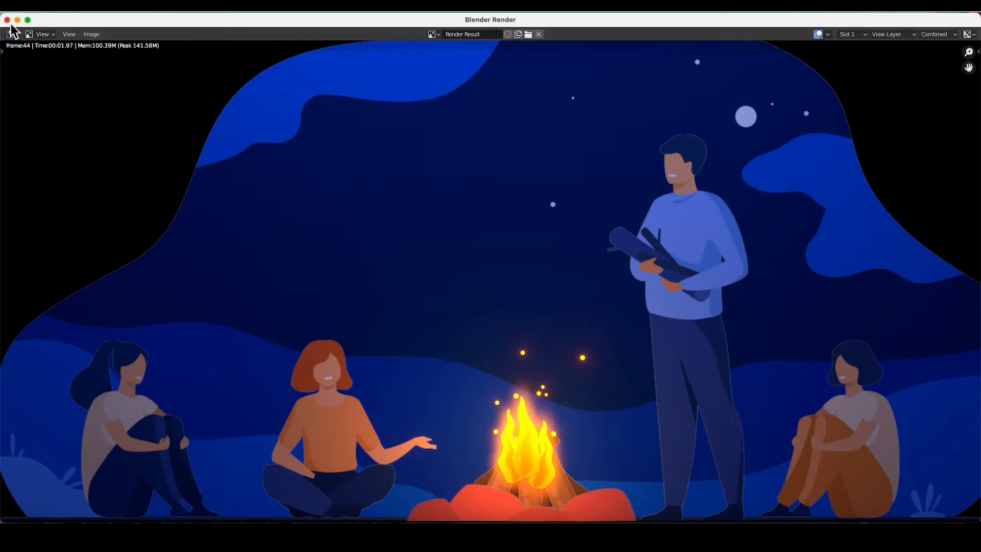
pyautogui.click(7, 20)
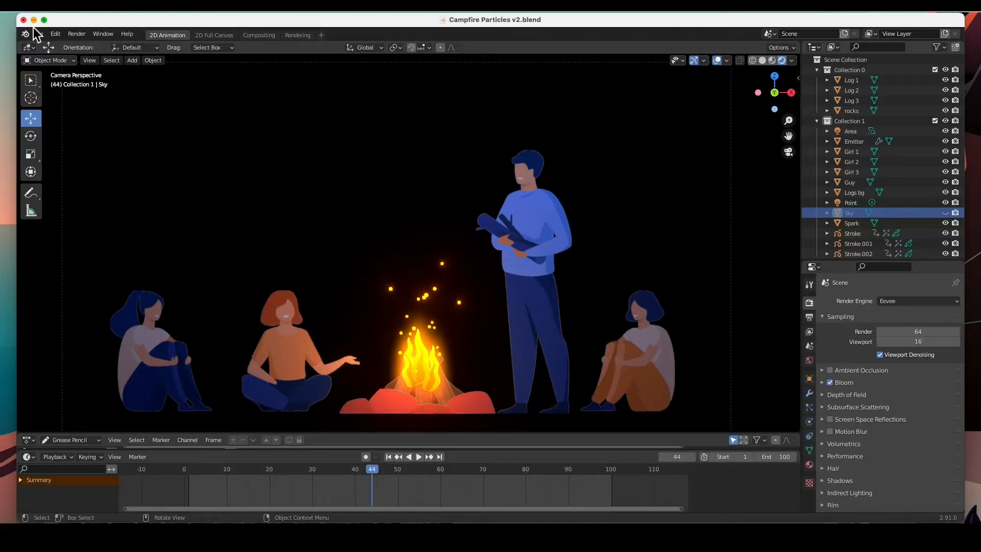
# Disable the Sky object in renders, then render the frame to verify and close the window
pyautogui.click(955, 214)
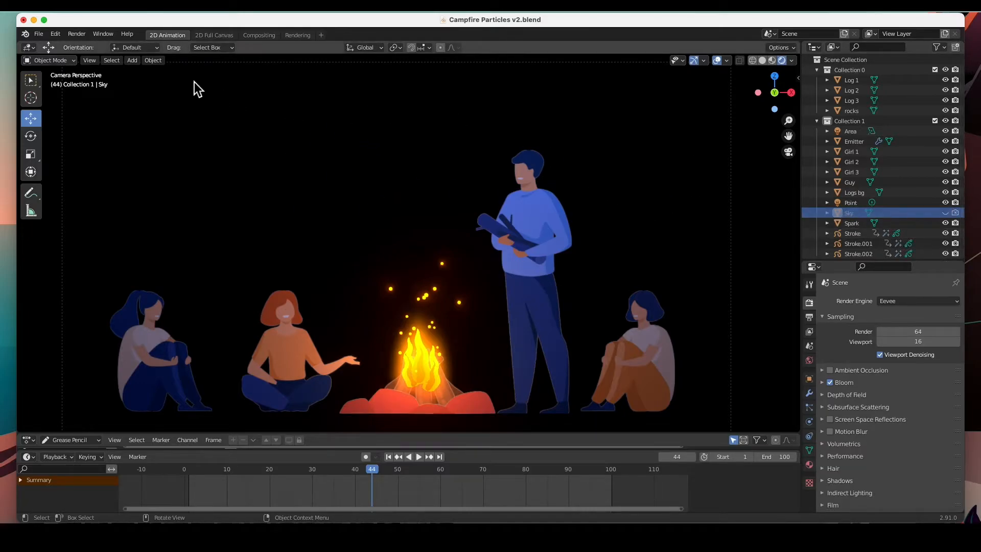
pyautogui.click(76, 34)
pyautogui.click(78, 47)
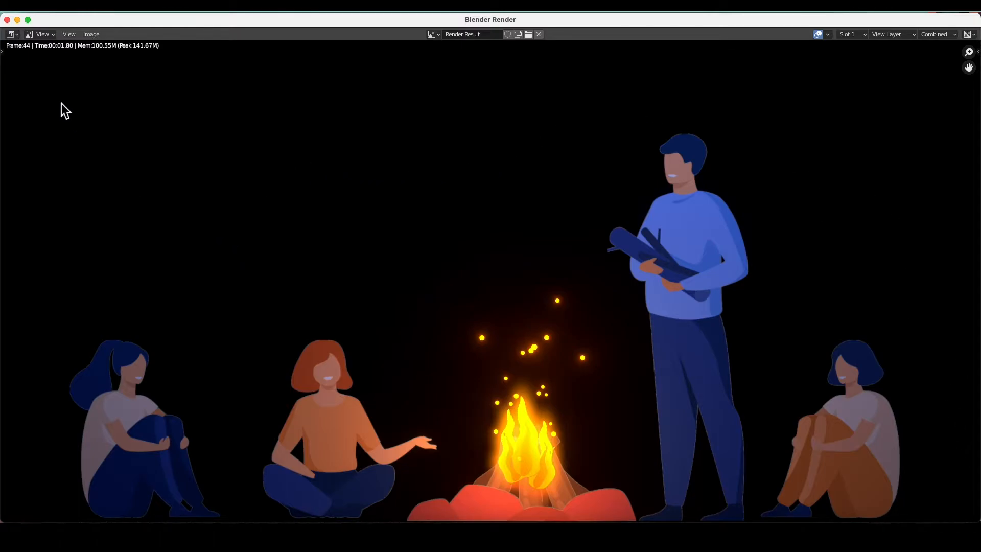
pyautogui.click(8, 21)
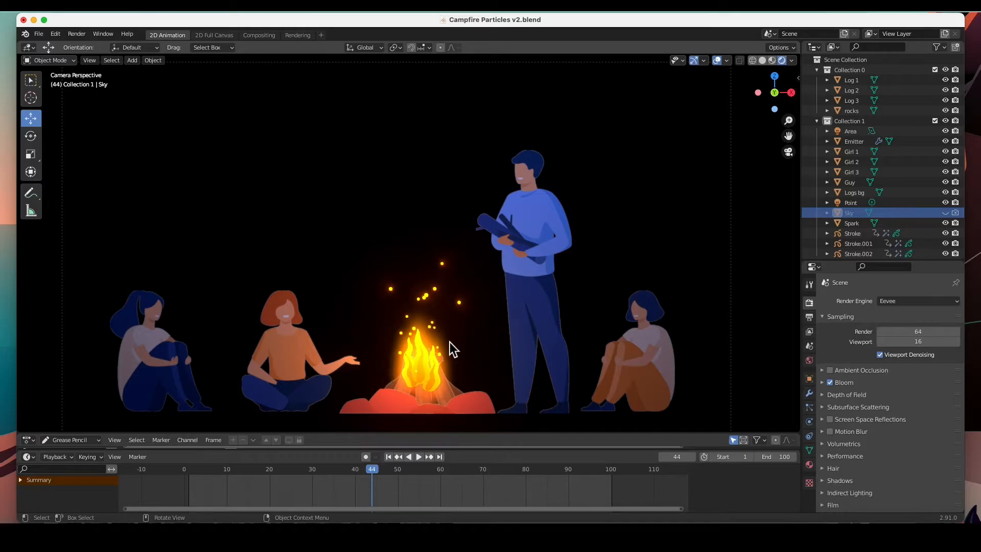
# Review the output properties' file format settings and render the current frame, zooming to fit it
pyautogui.click(814, 319)
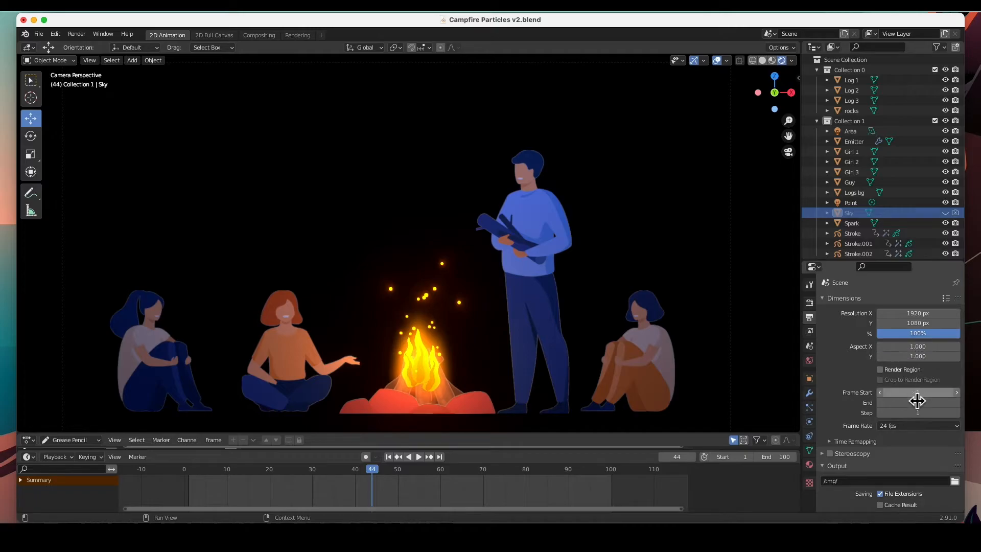
pyautogui.scroll(-5, 897, 399)
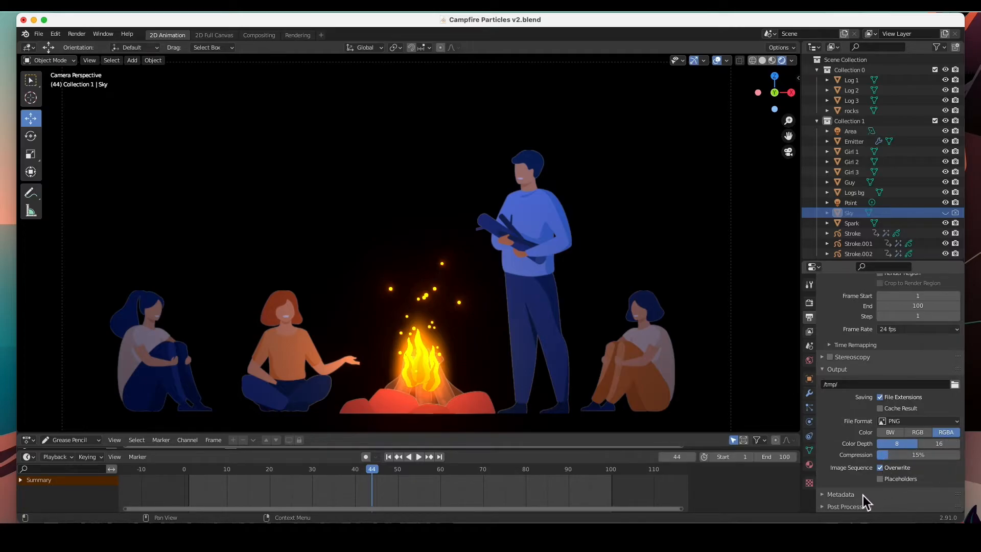
pyautogui.click(77, 35)
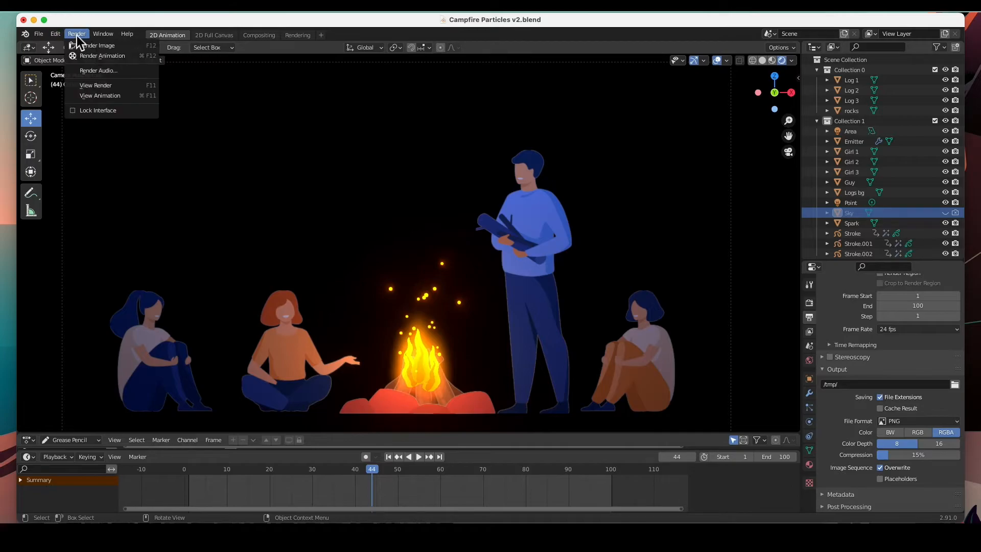
pyautogui.click(84, 46)
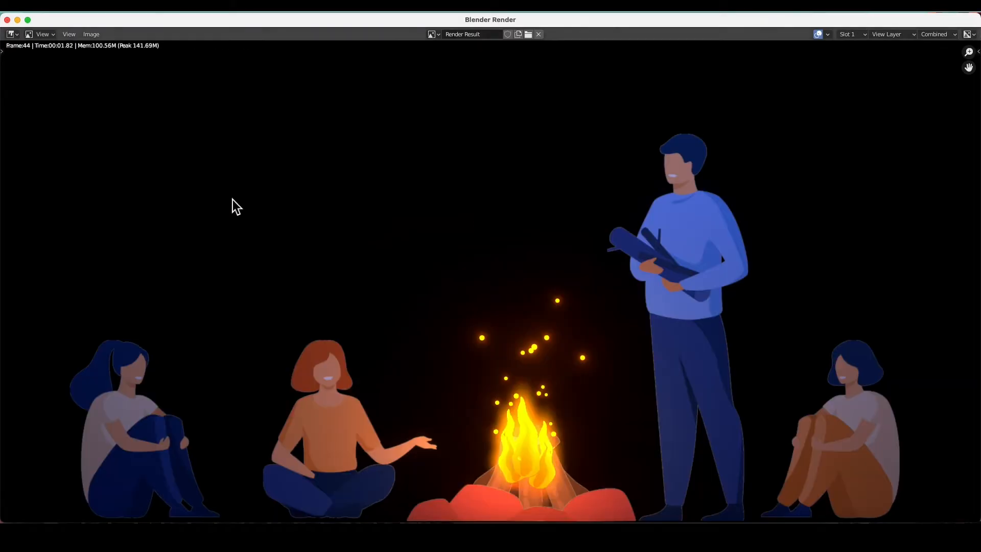
pyautogui.scroll(-4, 495, 345)
pyautogui.scroll(3, 496, 344)
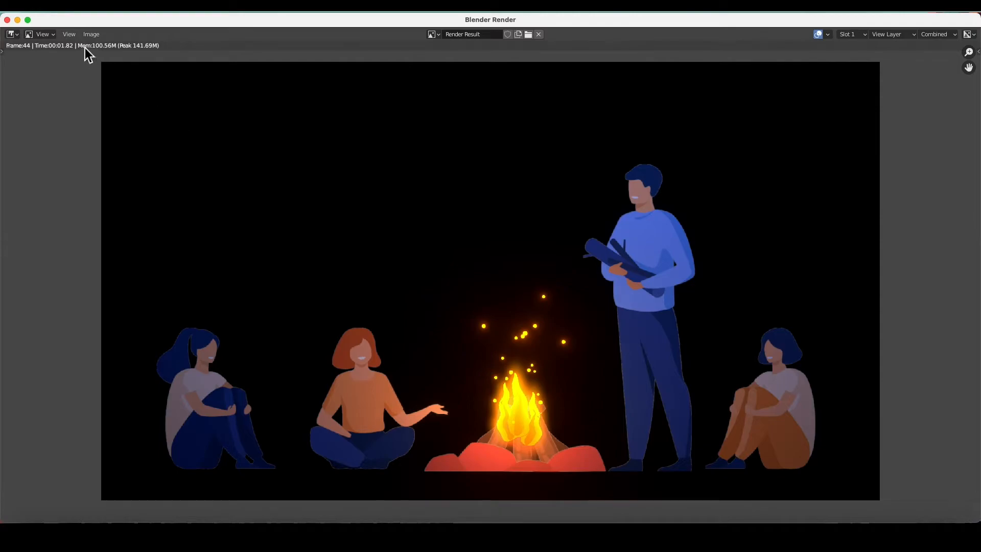
# Save the rendered image as untitled.png in the Desktop folder
pyautogui.click(72, 36)
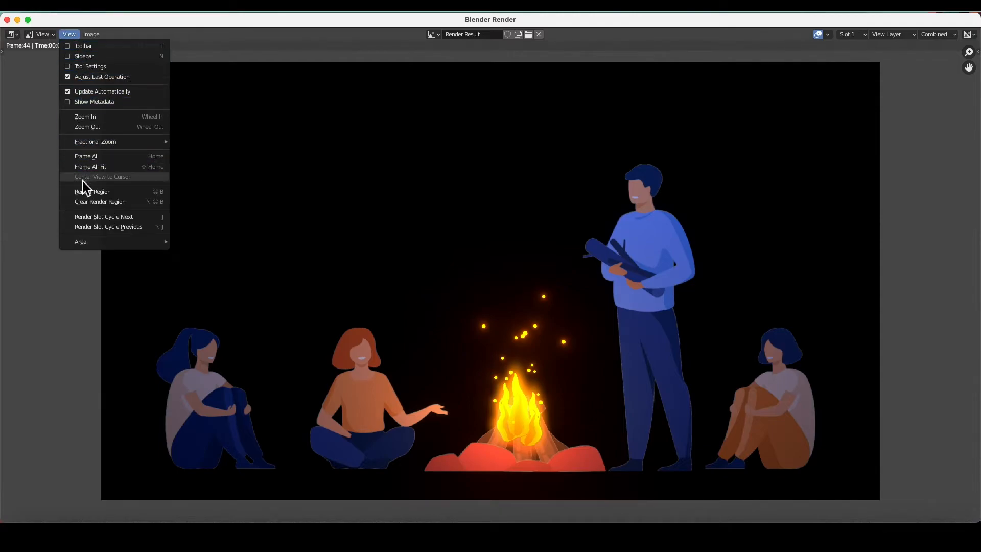
pyautogui.click(92, 35)
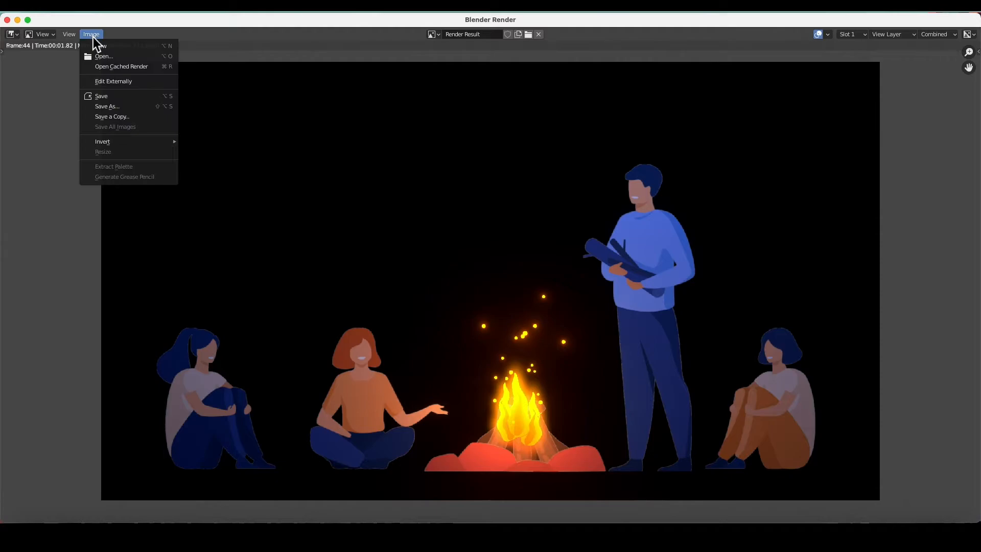
pyautogui.click(99, 99)
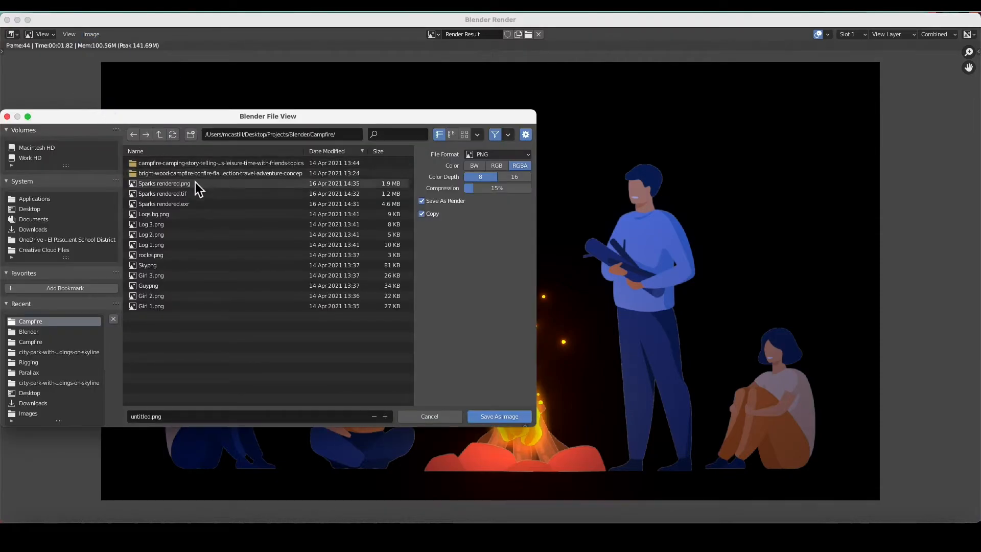
pyautogui.click(35, 212)
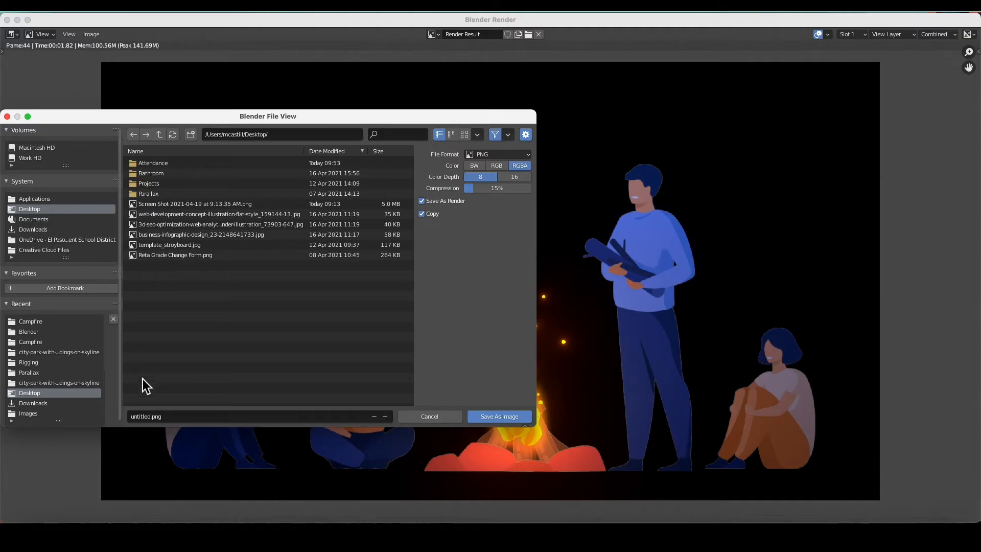
pyautogui.click(499, 416)
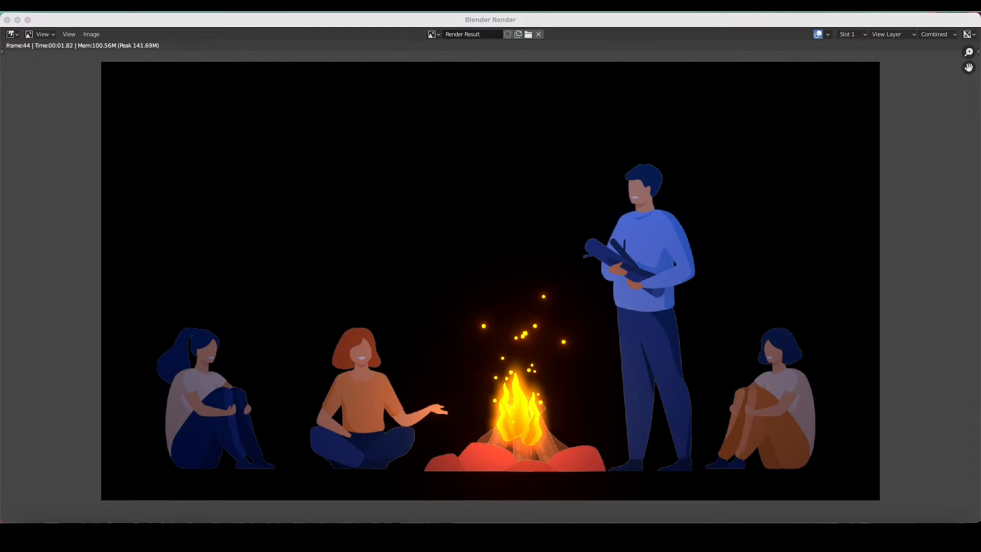
# Open the saved untitled.png in Preview to inspect it, then close it and the render window
pyautogui.moveTo(234, 84); pyautogui.dragTo(364, 26)
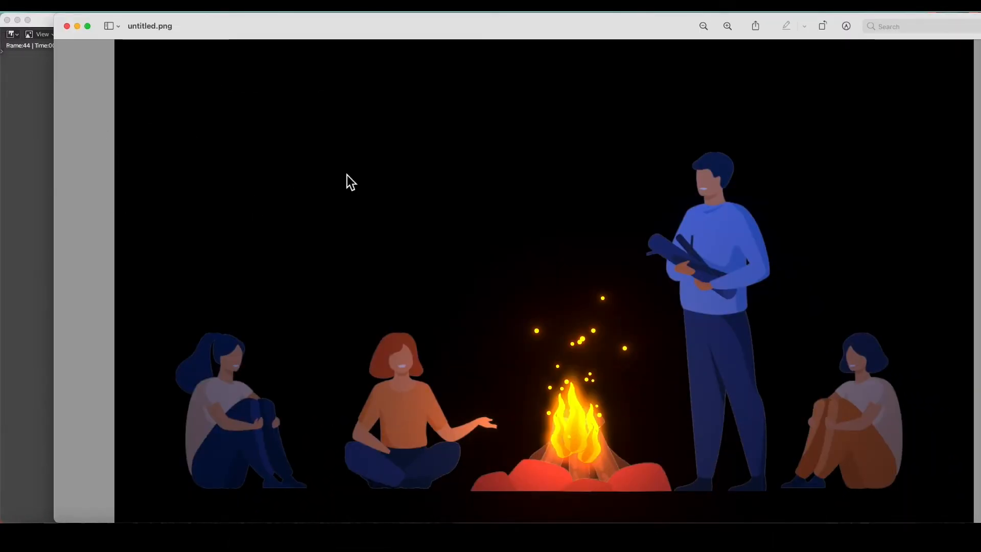
pyautogui.click(68, 26)
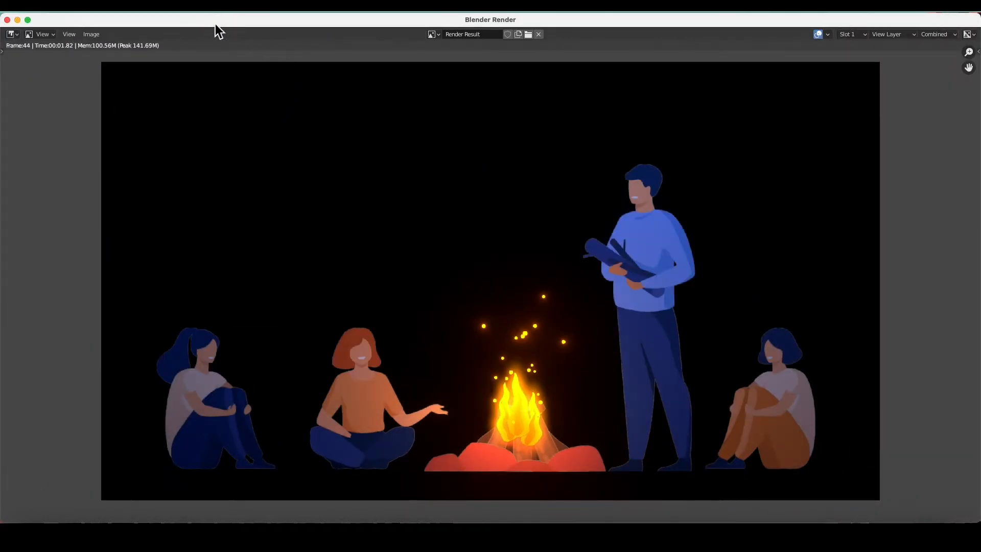
pyautogui.click(8, 19)
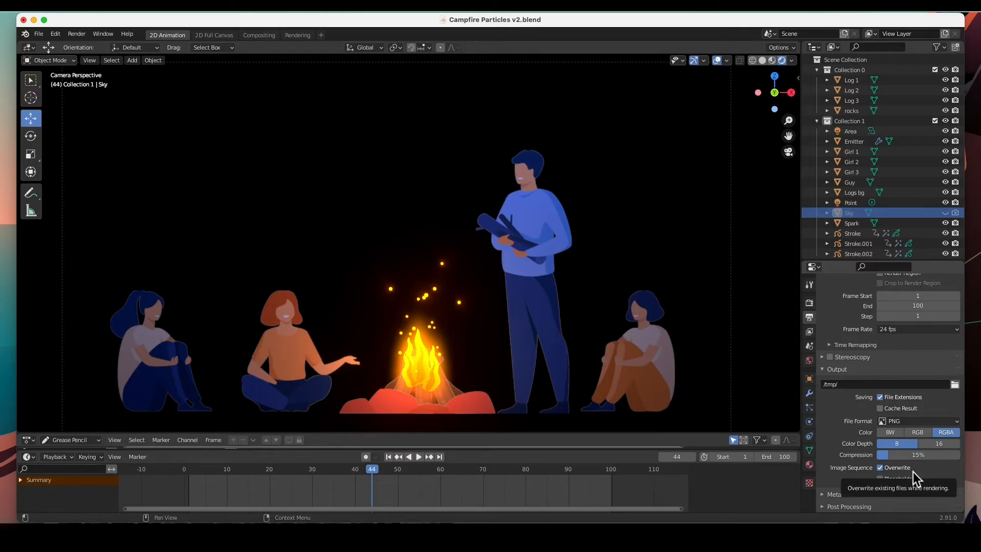
# In the render properties, expand the Film panel and enable Transparent
pyautogui.click(809, 304)
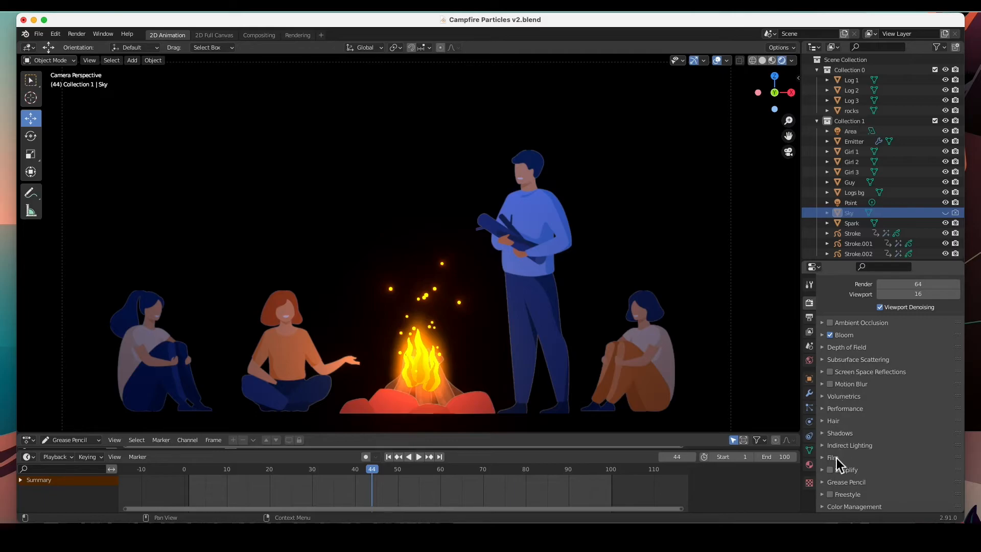
pyautogui.click(824, 460)
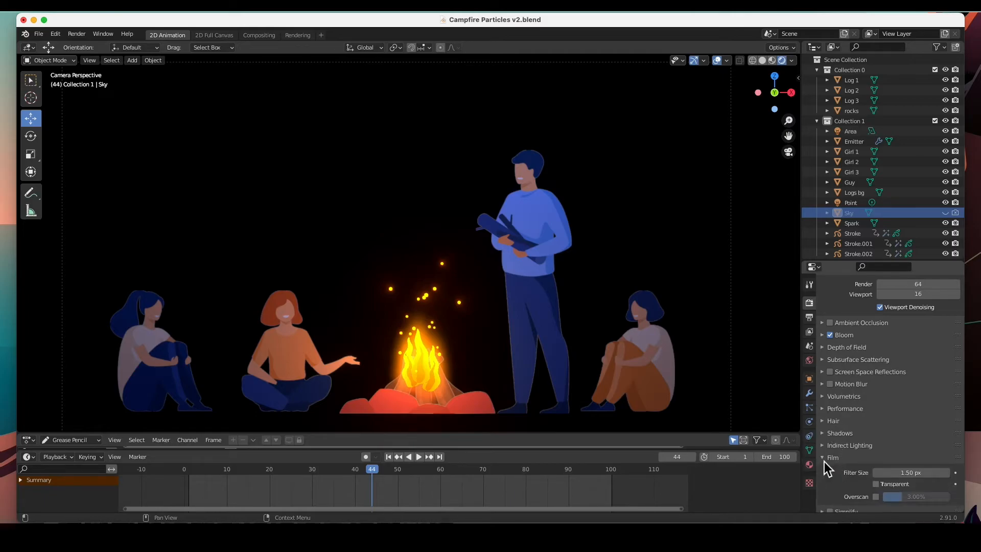
pyautogui.scroll(-2, 881, 465)
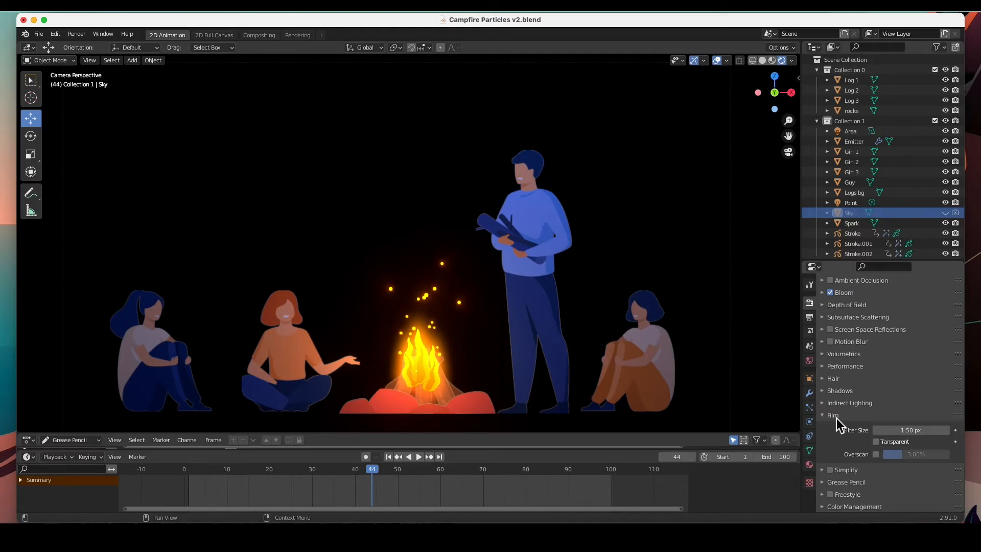
pyautogui.click(877, 441)
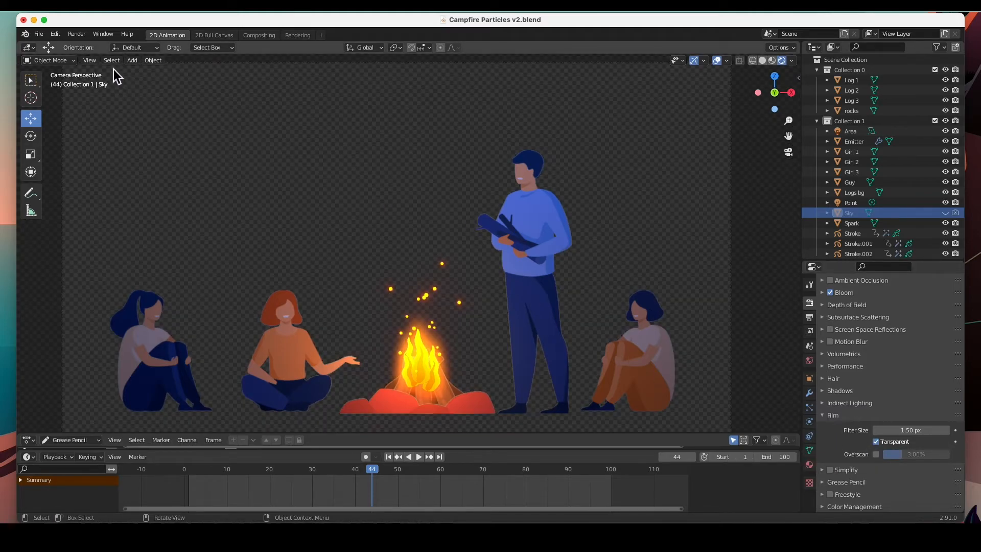
# Render the current frame again and save it as untitled2.png in the Desktop folder
pyautogui.click(77, 35)
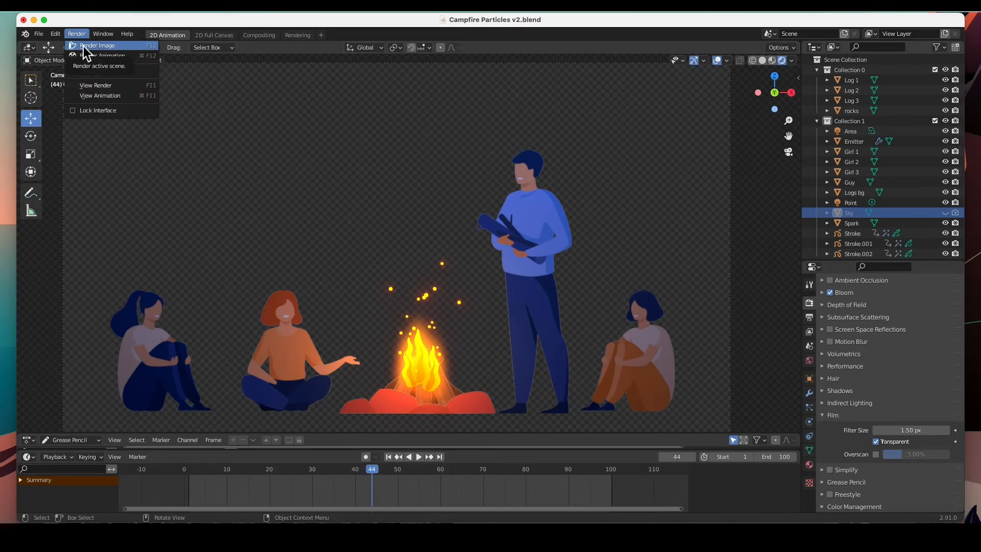
pyautogui.click(84, 46)
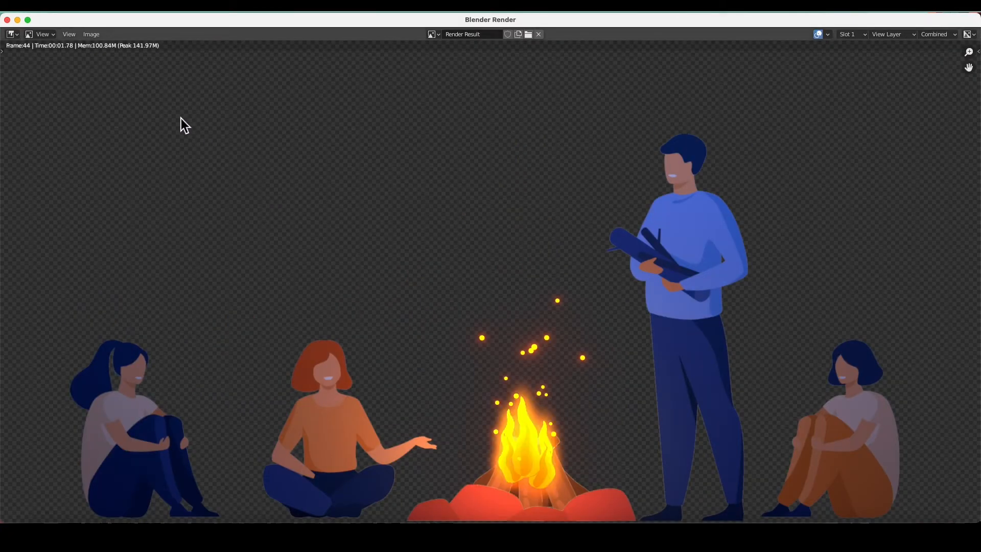
pyautogui.click(91, 39)
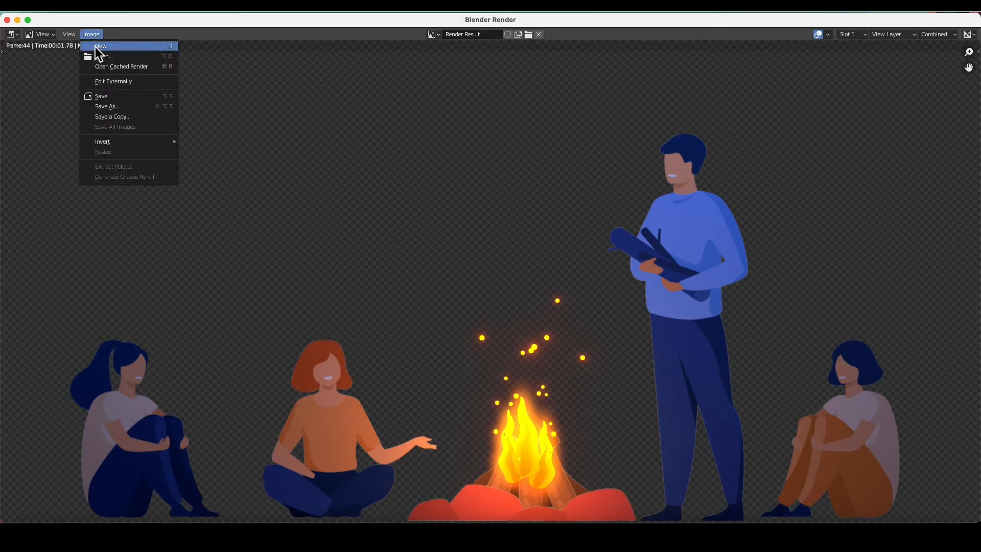
pyautogui.click(100, 96)
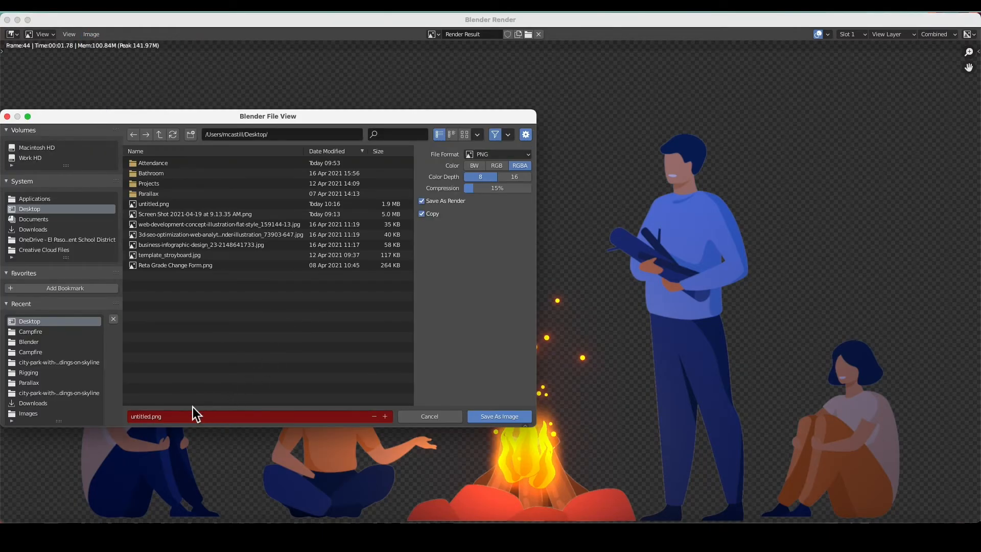
pyautogui.click(153, 421)
pyautogui.click(150, 417)
pyautogui.write('2')
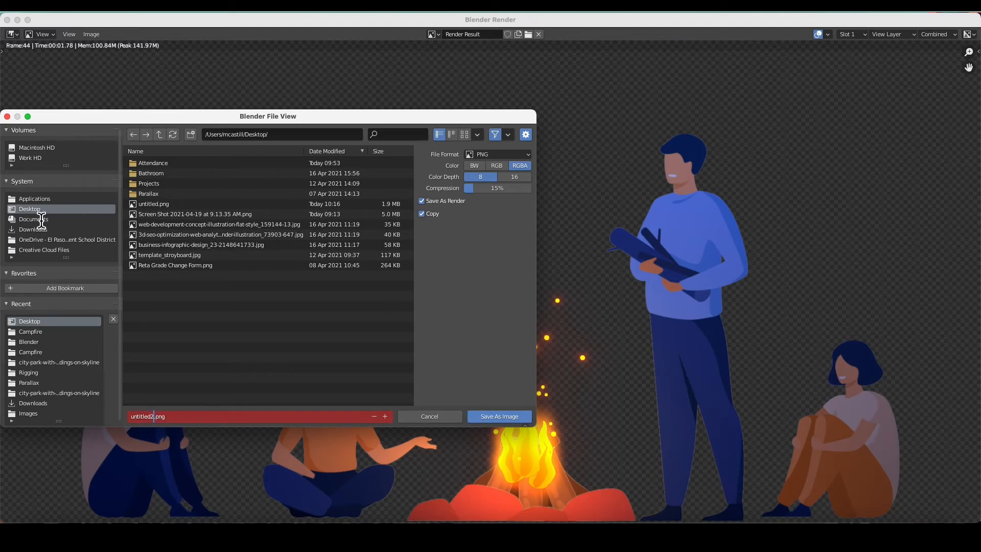
pyautogui.click(505, 417)
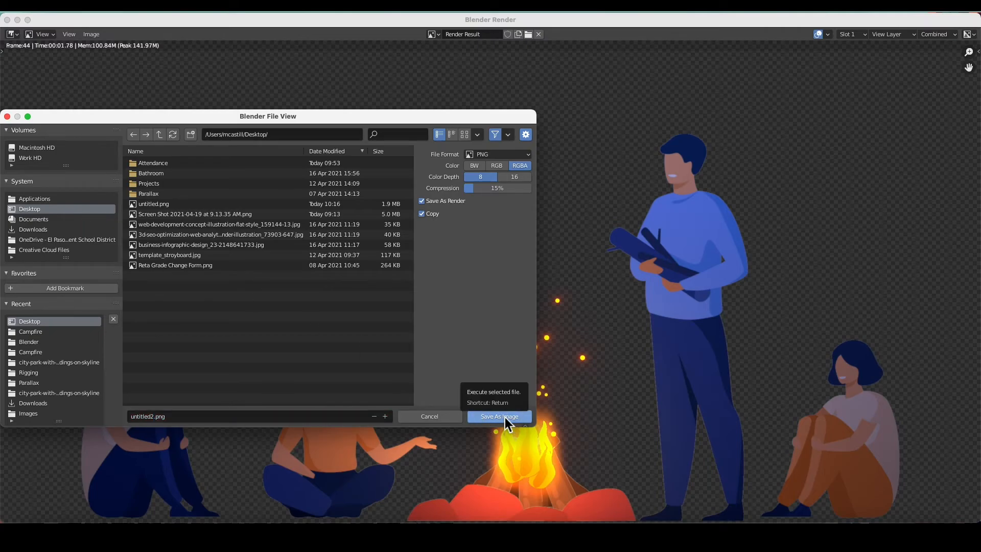
pyautogui.click(499, 415)
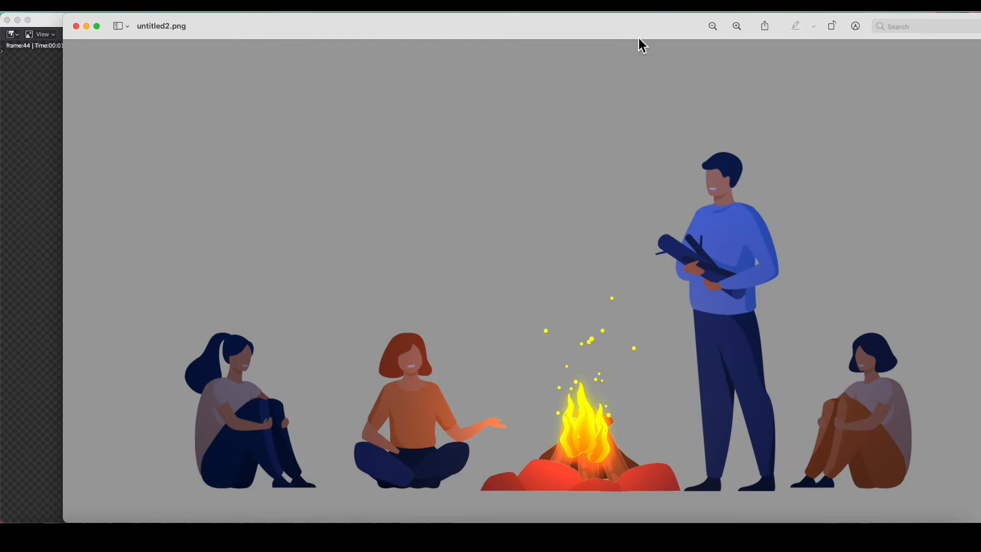
# Inspect the saved untitled2.png in Preview, then close it and the render window
pyautogui.moveTo(620, 28); pyautogui.dragTo(587, 40)
pyautogui.click(39, 36)
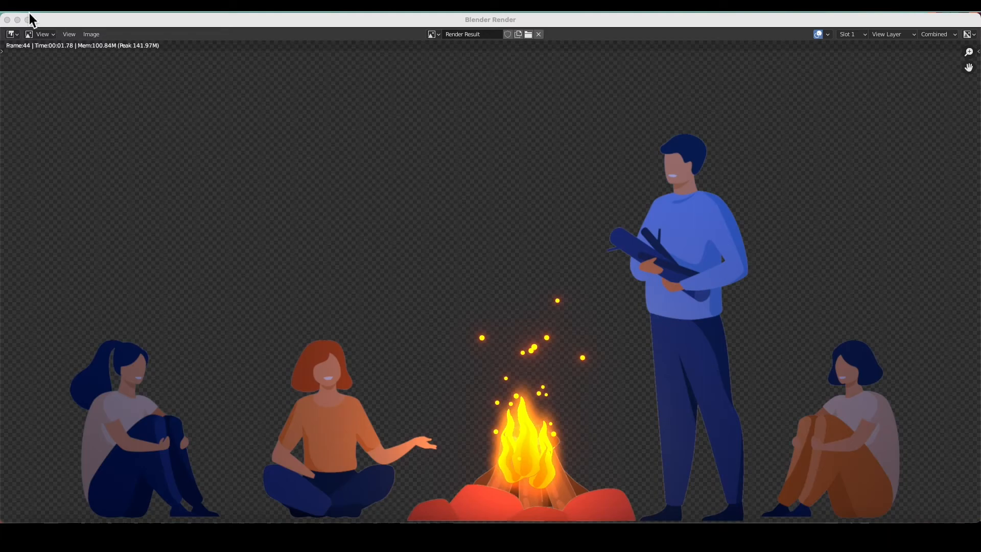
pyautogui.click(7, 20)
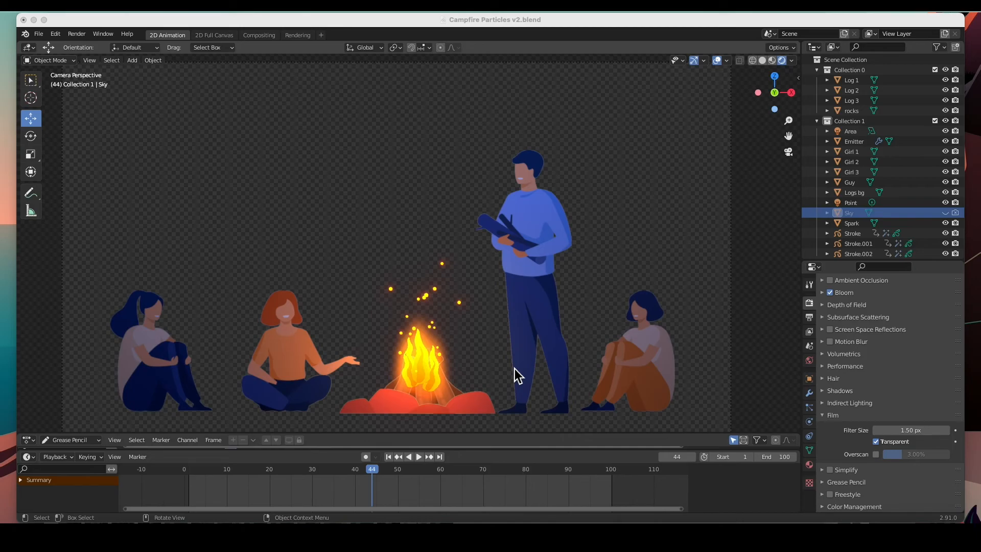
pyautogui.click(828, 416)
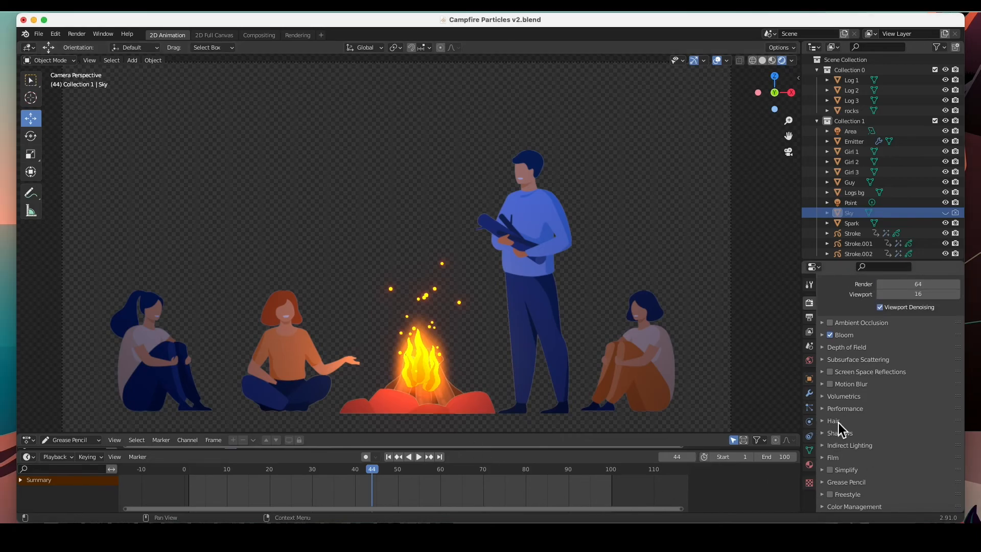
pyautogui.click(829, 458)
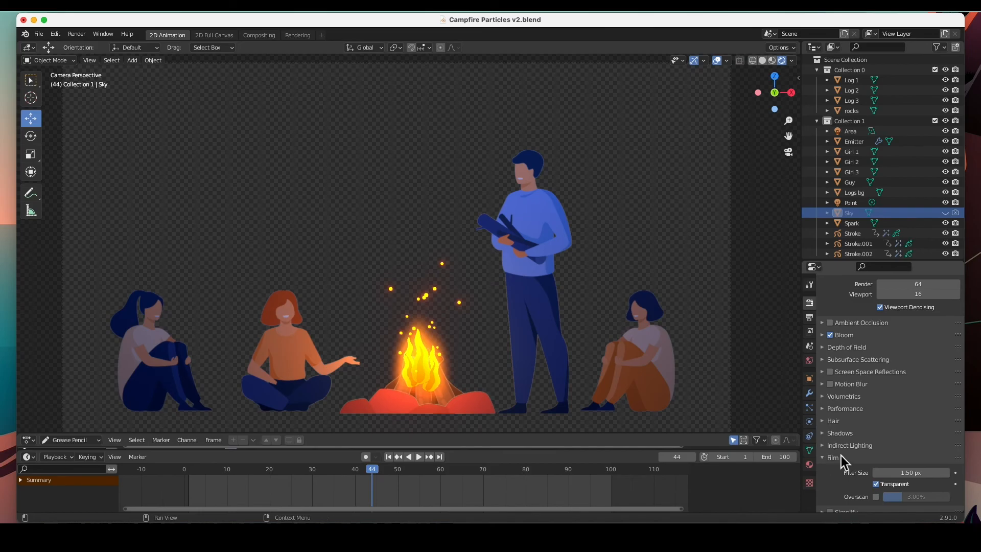
pyautogui.scroll(-2, 853, 442)
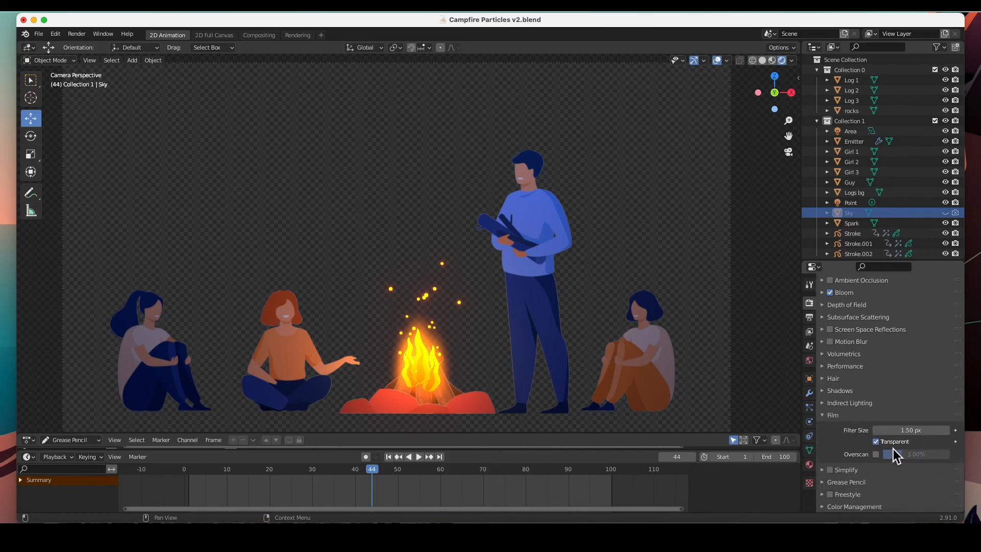